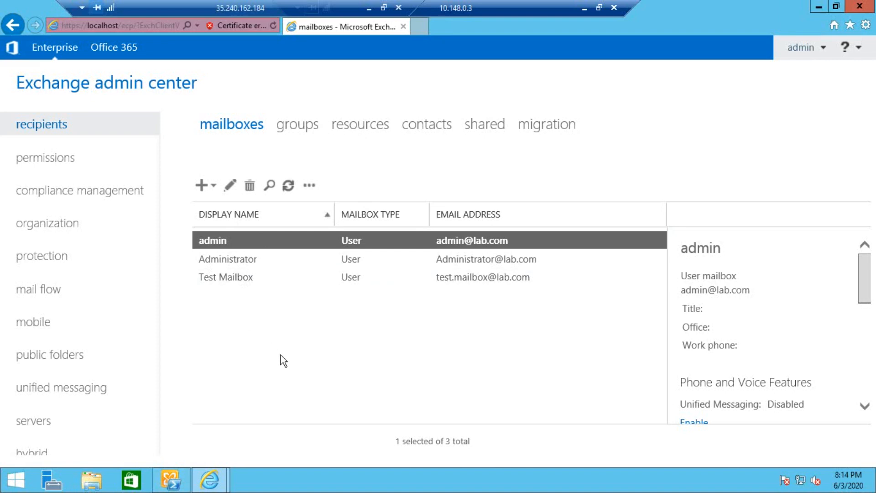
# Start a new User mailbox from the mailboxes list and maximize its window.
pyautogui.click(202, 187)
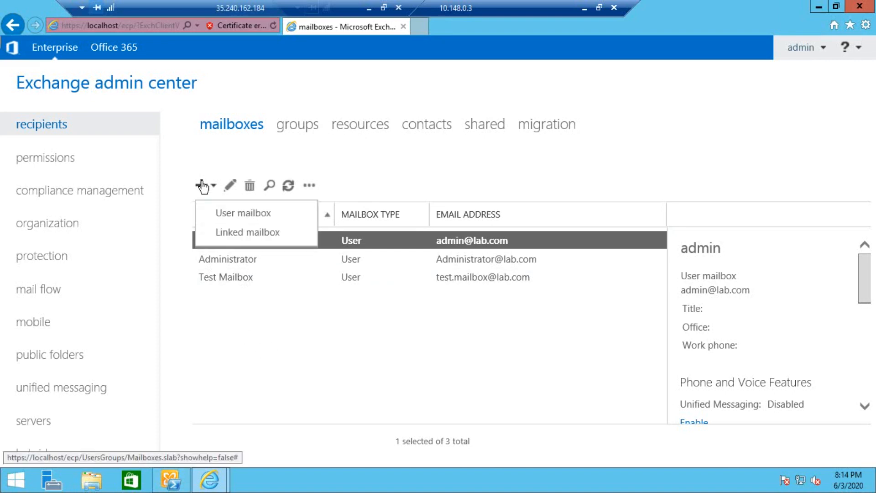
pyautogui.click(234, 216)
pyautogui.click(612, 21)
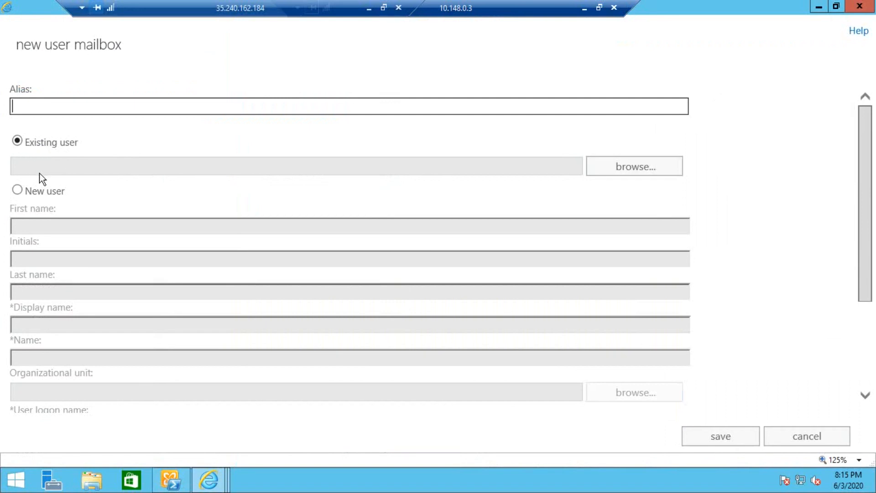
# Choose New user and enter first name User and last name Mailbox8.
pyautogui.click(39, 191)
pyautogui.scroll(-1, 165, 202)
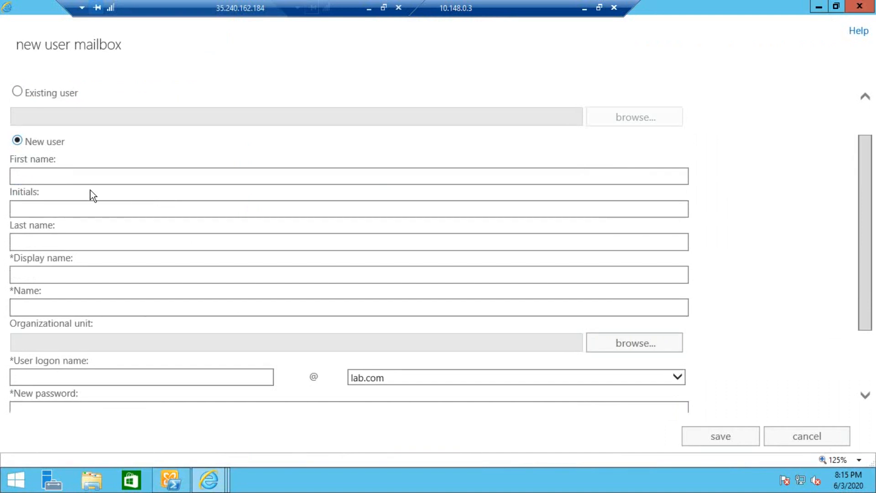
pyautogui.click(57, 175)
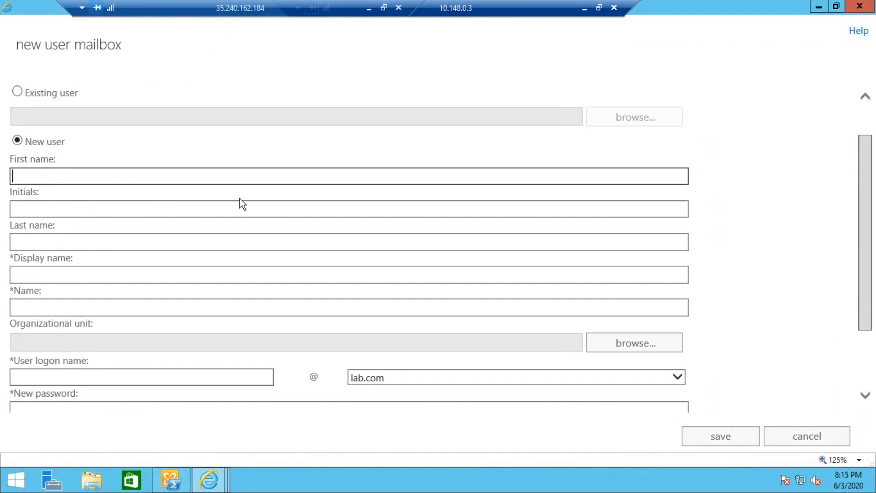
pyautogui.write('User')
pyautogui.press('Tab')
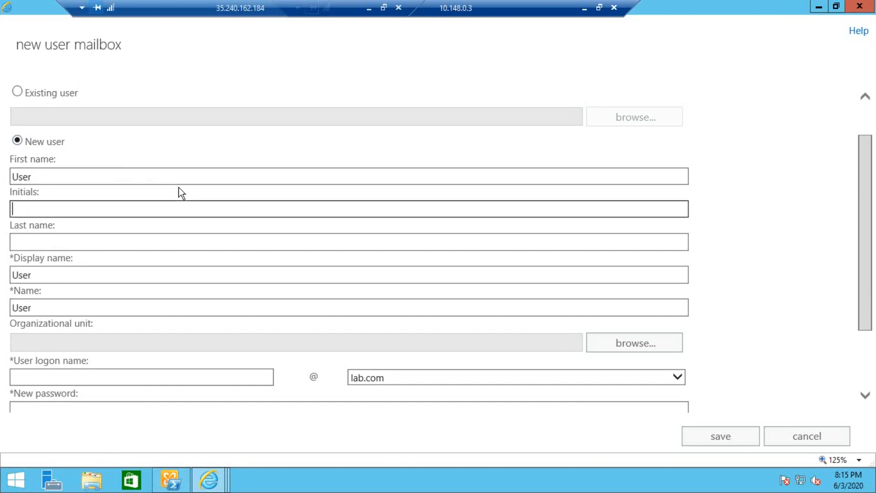
pyautogui.press('Tab')
pyautogui.write('Mailbox8')
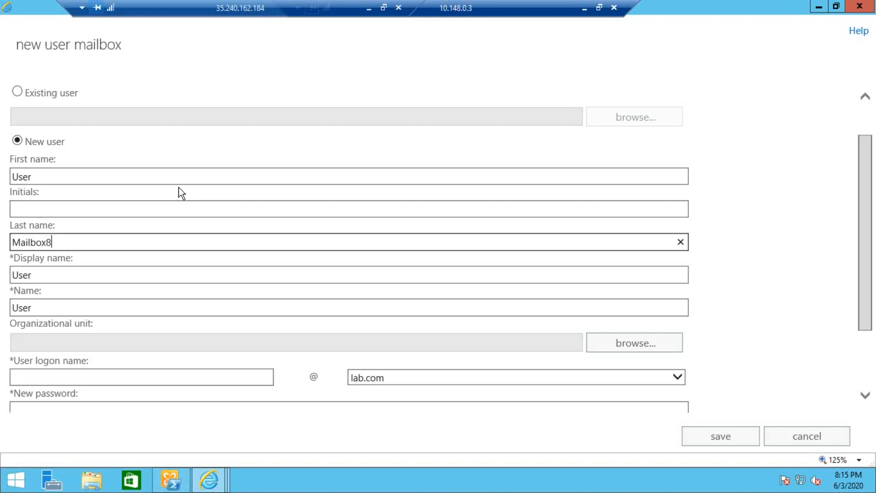
pyautogui.press('Tab')
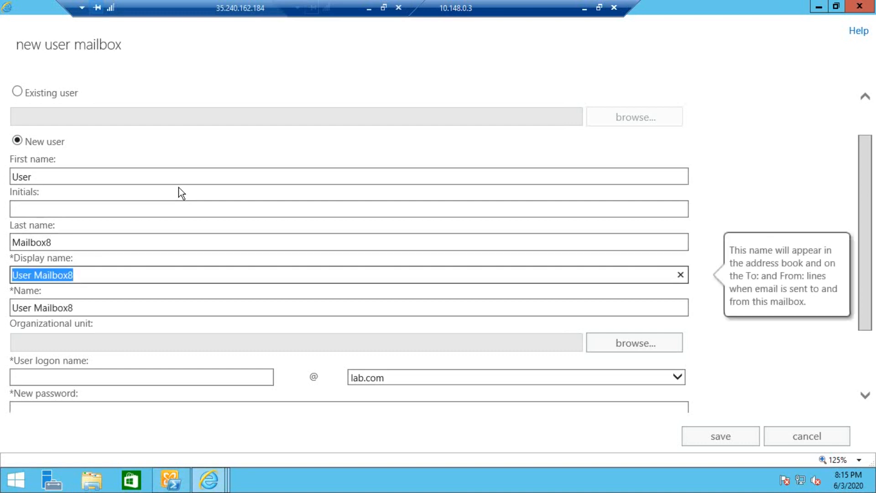
pyautogui.scroll(-2, 156, 326)
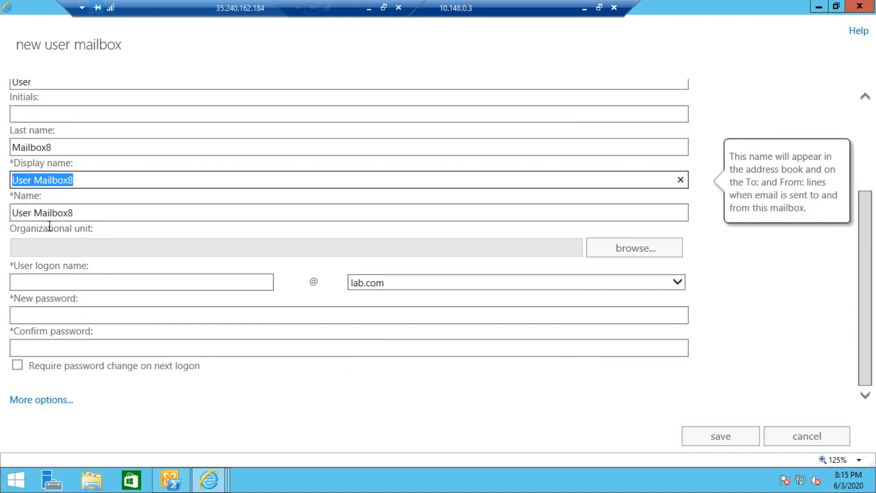
# Set the organizational unit to lab.com/Users.
pyautogui.click(592, 251)
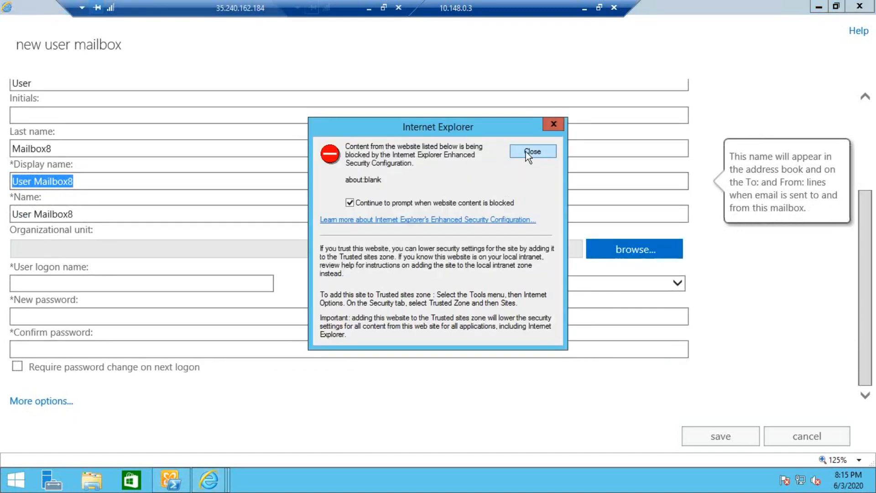
pyautogui.click(529, 155)
pyautogui.click(358, 154)
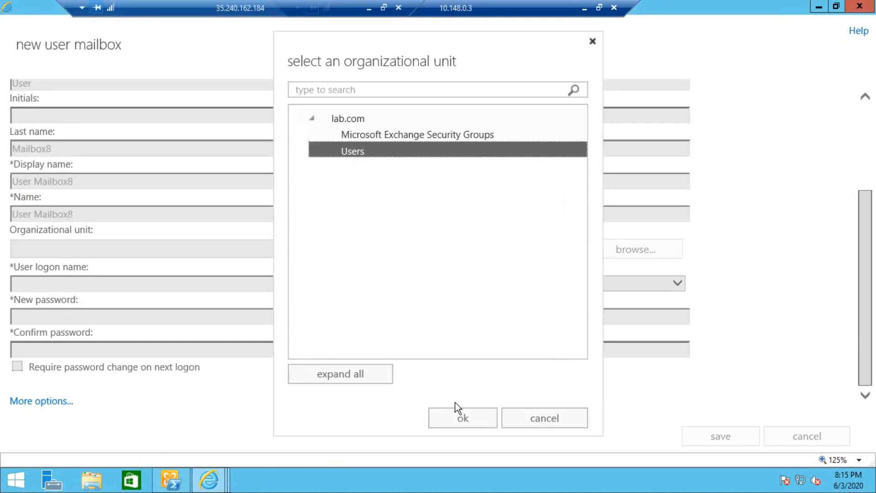
pyautogui.click(477, 418)
pyautogui.moveTo(77, 254); pyautogui.dragTo(4, 243)
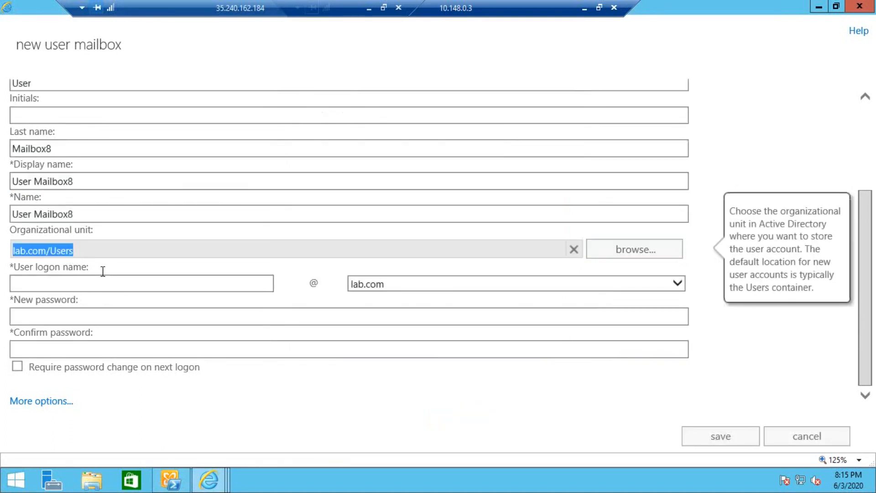
# Enter user.mailbox8 as the logon name and type the account password.
pyautogui.click(69, 285)
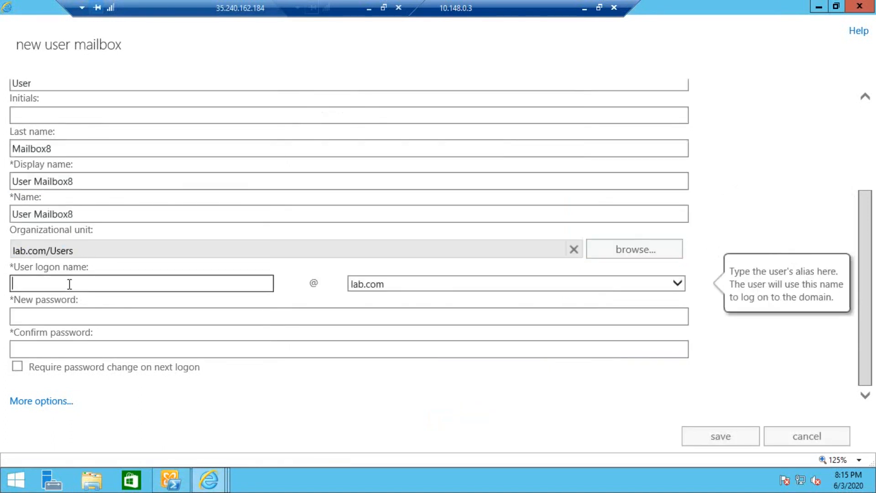
pyautogui.write('user.mailbox8')
pyautogui.doubleClick(23, 285)
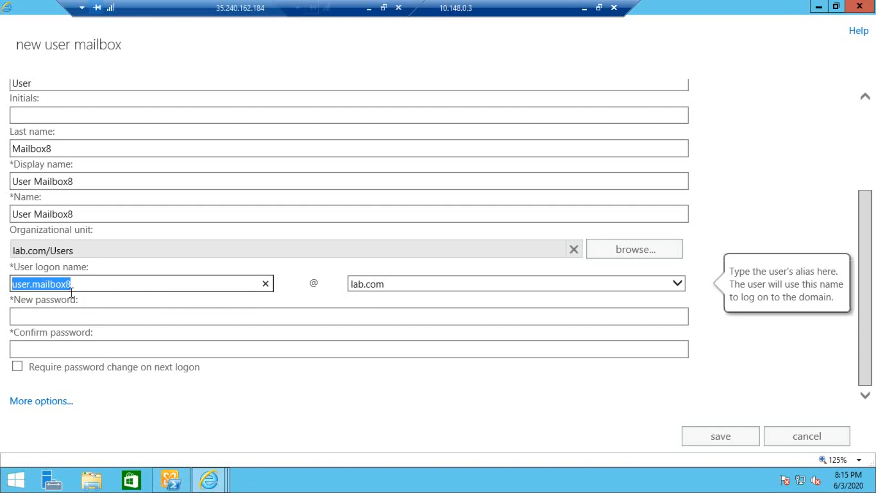
pyautogui.click(81, 318)
pyautogui.write('Pa$$w0rd')
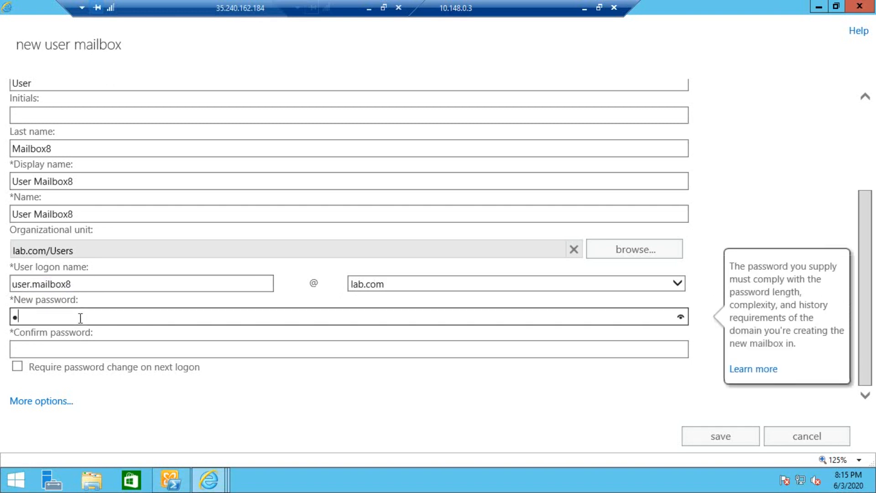
pyautogui.write('•••••')
pyautogui.press('Tab')
pyautogui.press('Tab')
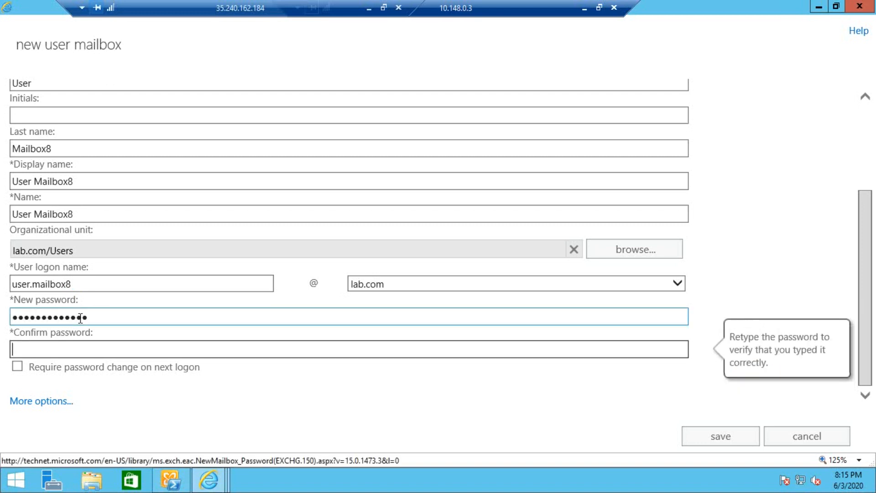
pyautogui.write('Pa$$w0rd•••••')
# Under More options, choose Mailbox Database 2 as the mailbox database.
pyautogui.click(52, 402)
pyautogui.scroll(-3, 193, 358)
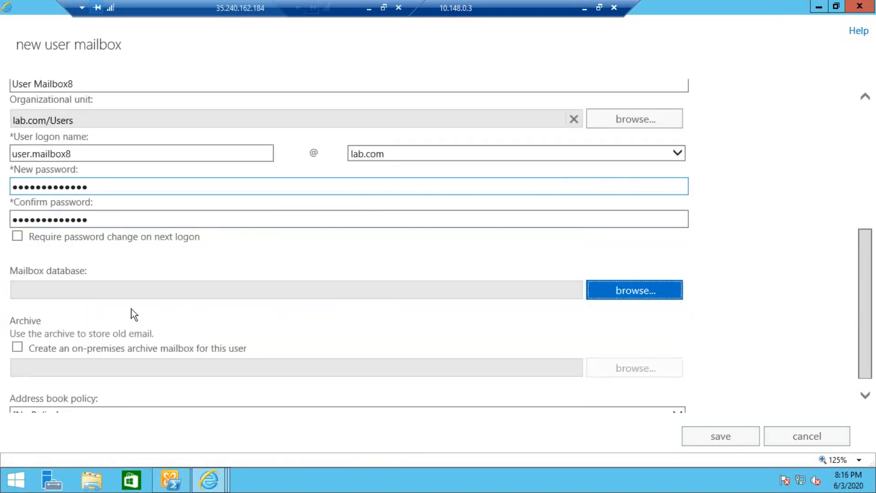
pyautogui.click(607, 288)
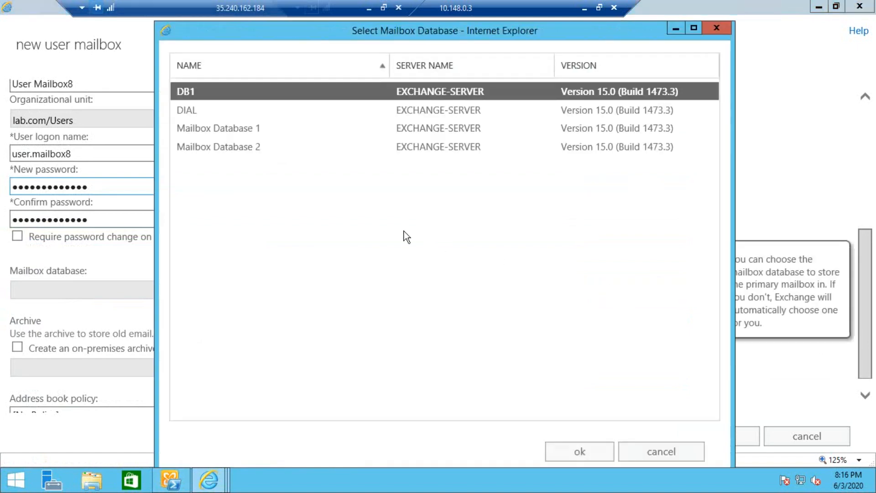
pyautogui.click(236, 149)
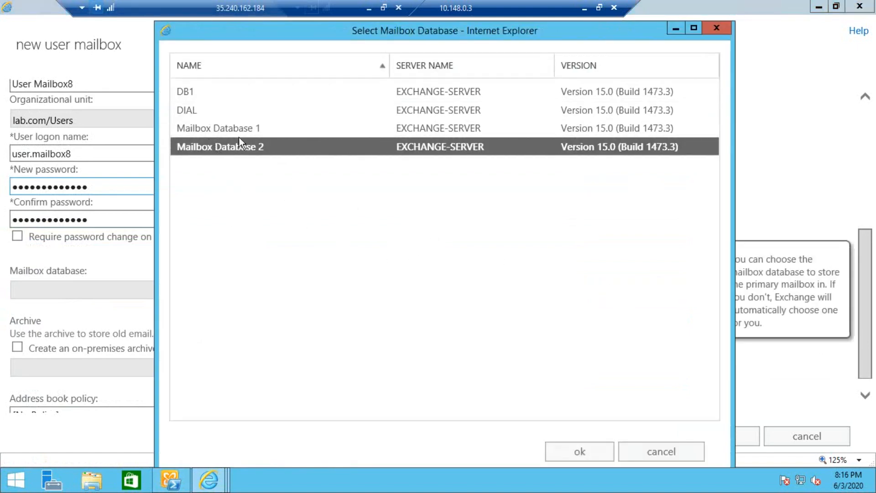
pyautogui.click(228, 114)
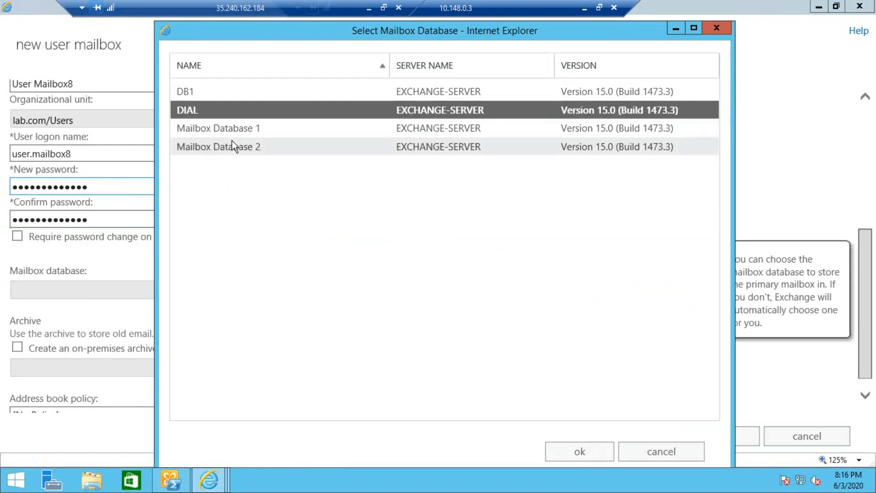
pyautogui.click(232, 141)
pyautogui.click(564, 451)
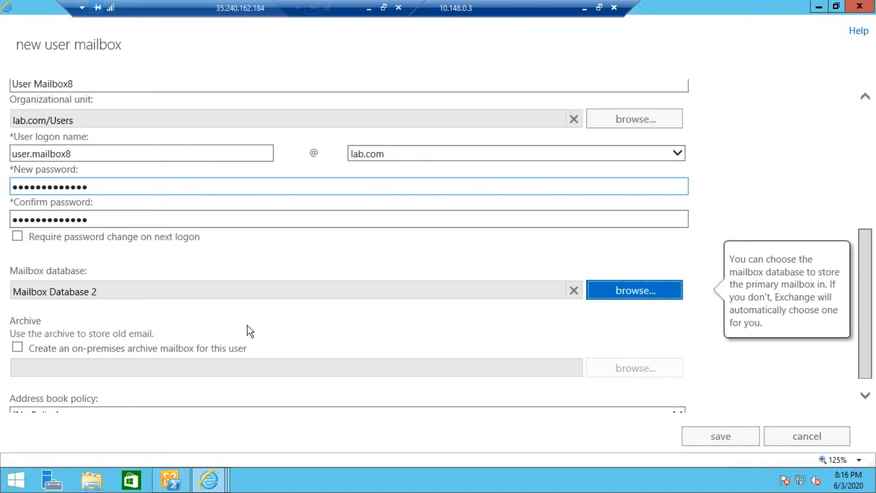
# Leave the on-premises archive mailbox option turned off.
pyautogui.scroll(-1, 247, 326)
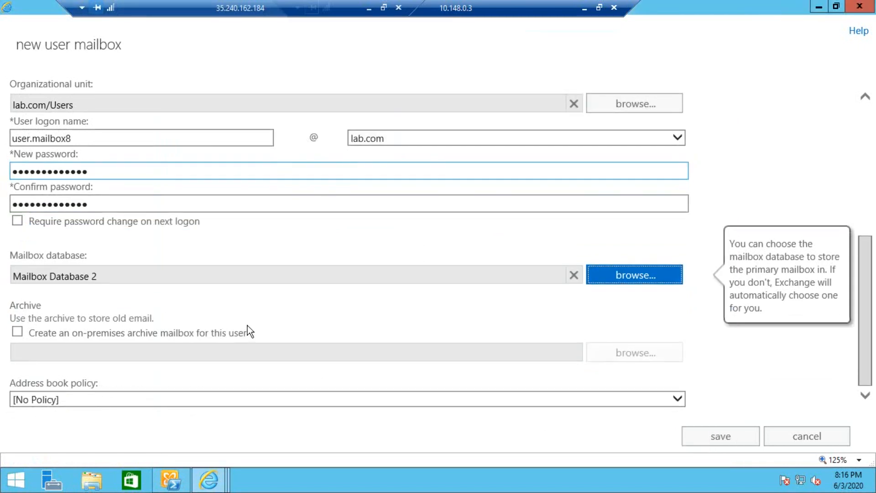
pyautogui.click(18, 332)
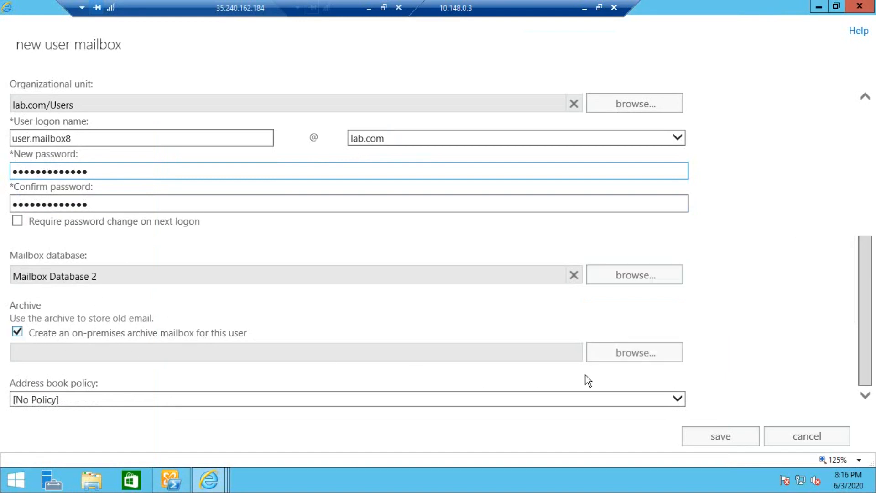
pyautogui.click(17, 332)
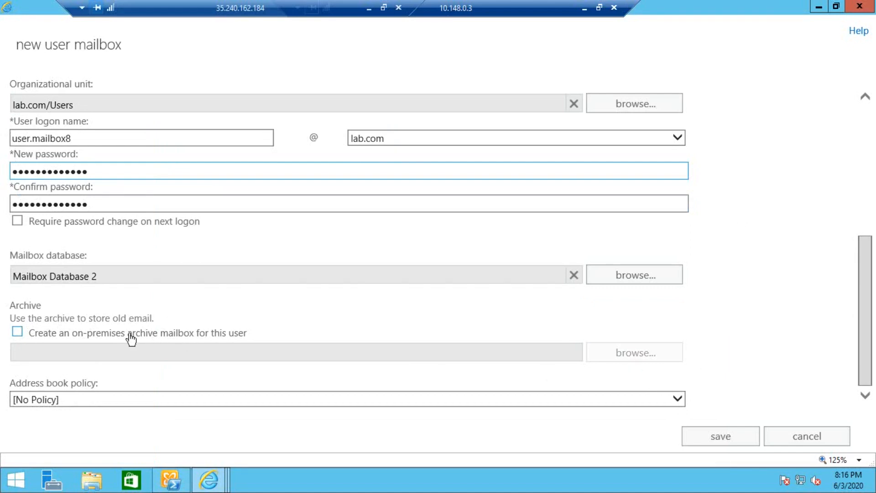
pyautogui.click(87, 333)
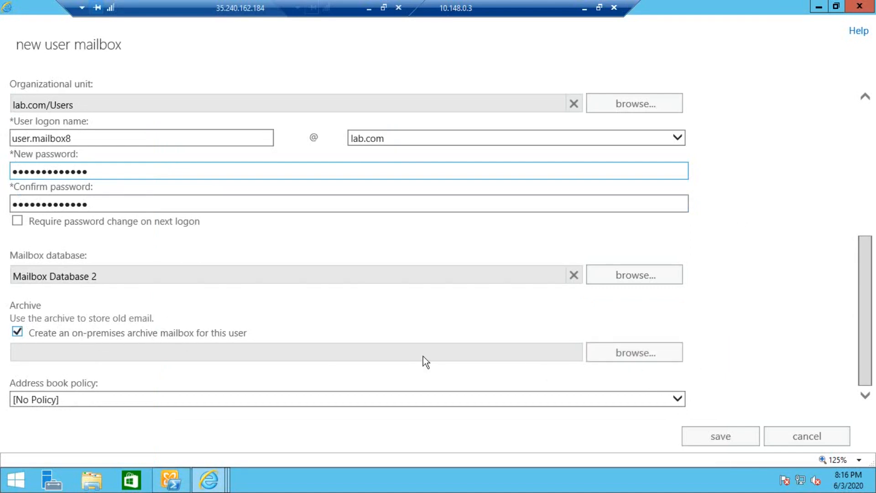
pyautogui.click(92, 334)
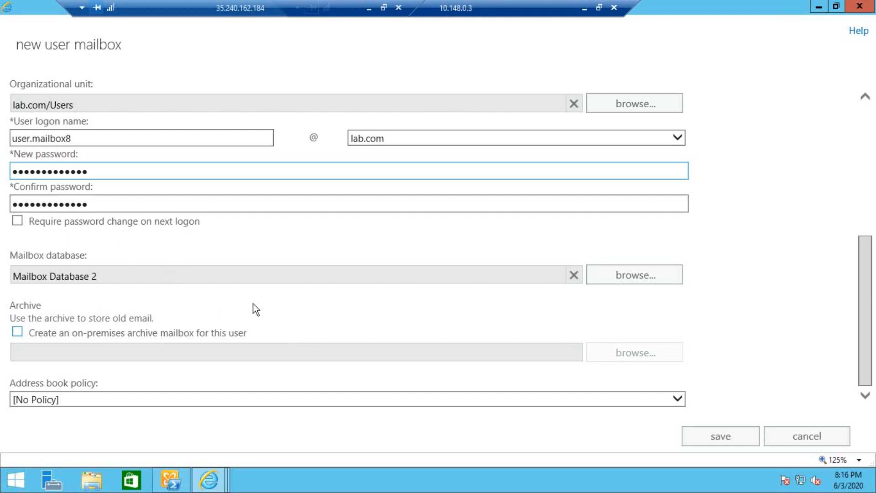
# Save the new mailbox, refresh, and open User Mailbox8's properties full screen.
pyautogui.click(718, 437)
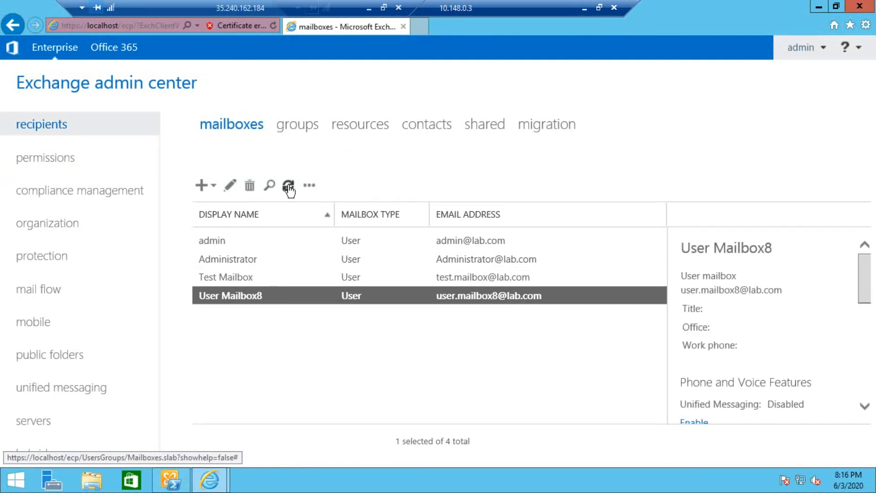
pyautogui.click(289, 185)
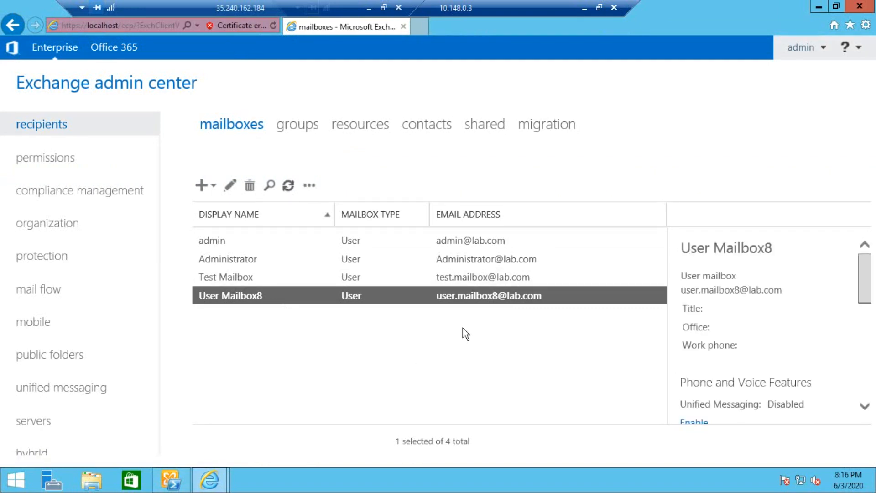
pyautogui.doubleClick(363, 297)
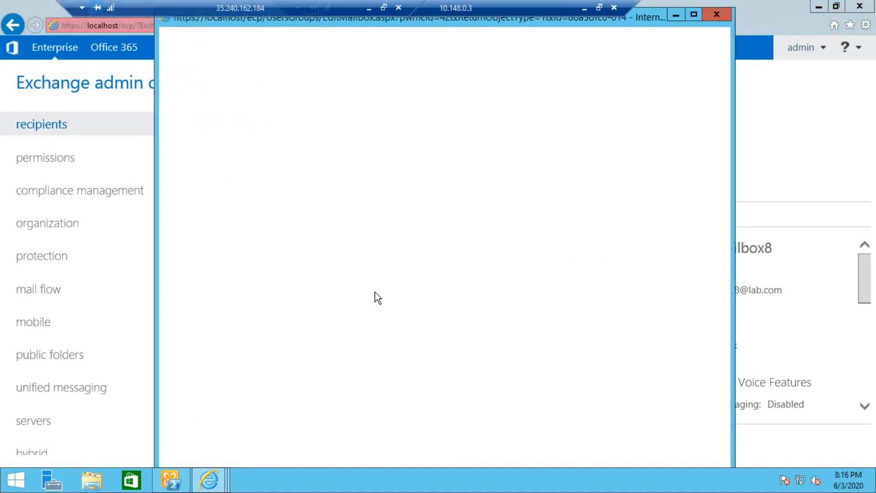
pyautogui.click(694, 15)
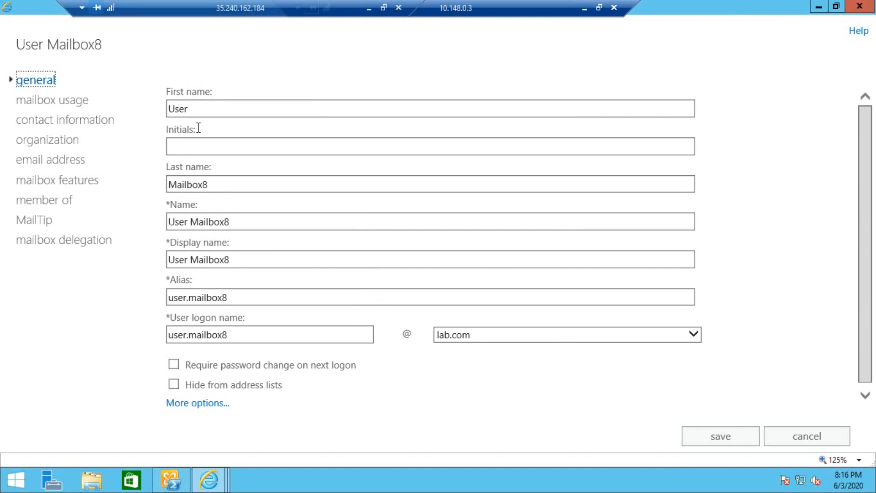
pyautogui.click(242, 334)
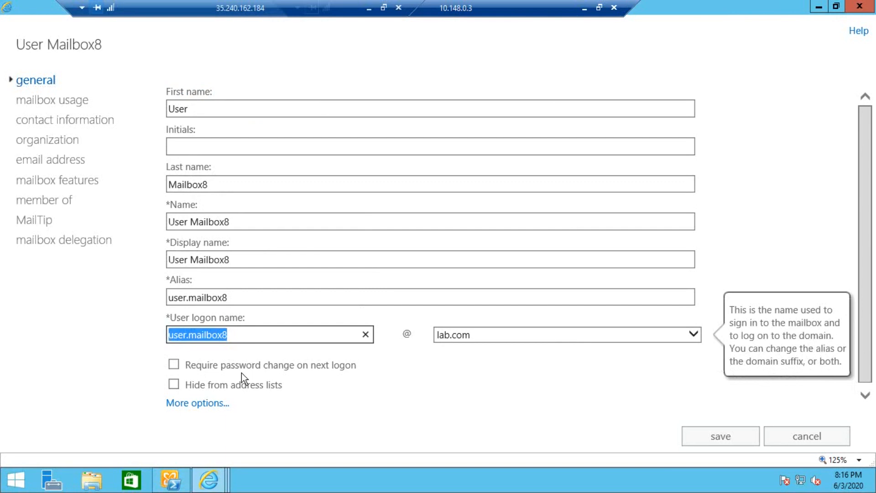
pyautogui.click(197, 403)
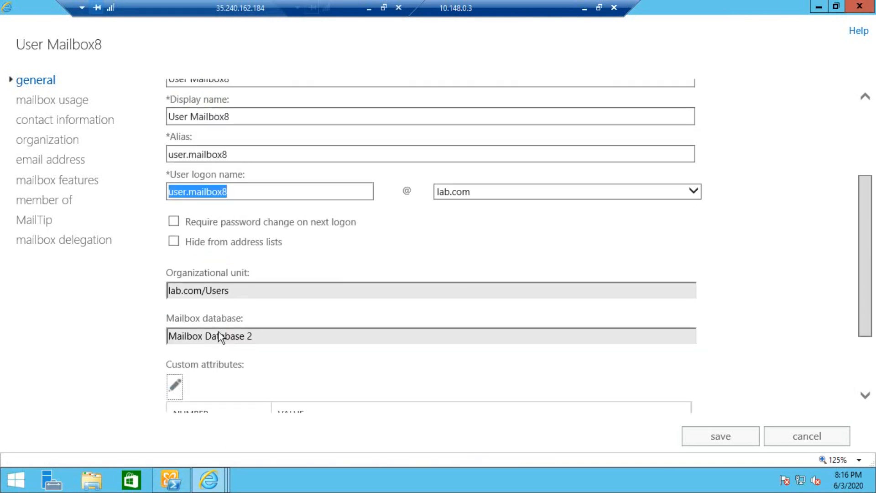
# Review mailbox usage, email address, mailbox features and delegation pages without changes.
pyautogui.click(33, 102)
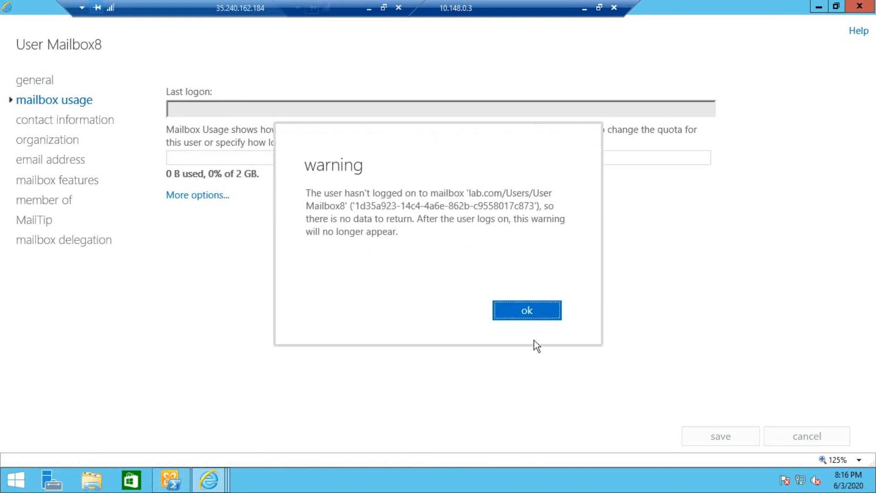
pyautogui.click(525, 315)
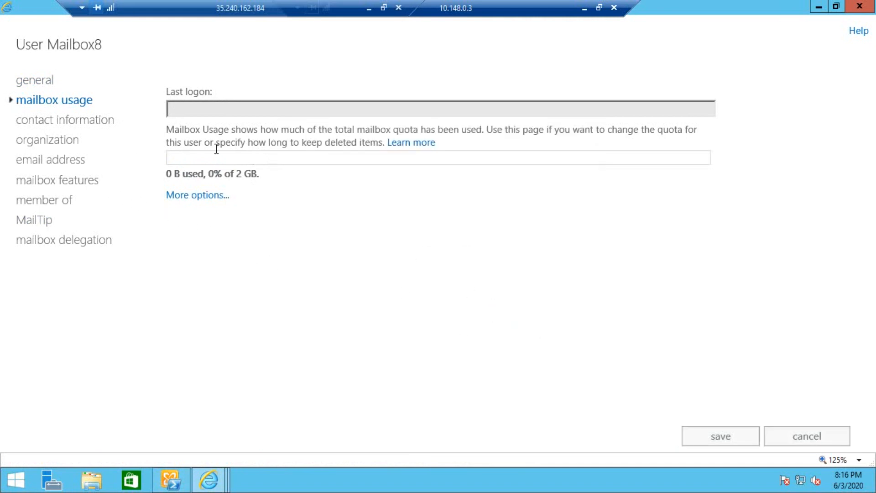
pyautogui.click(66, 159)
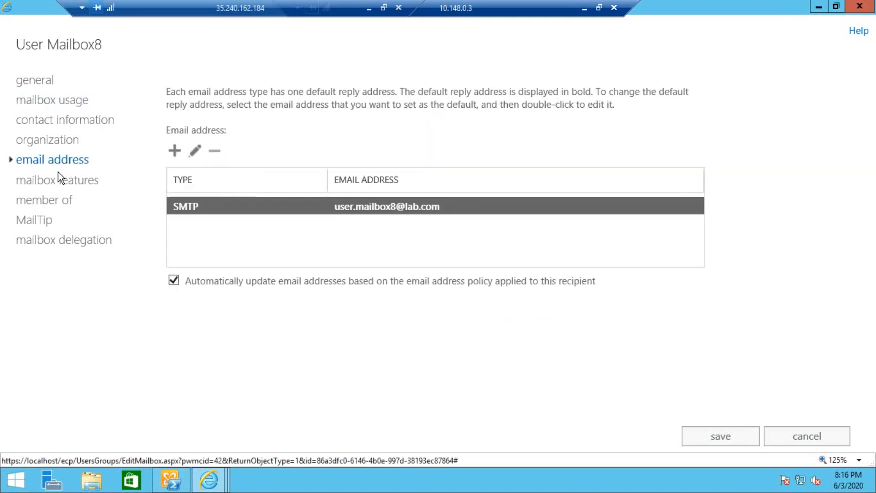
pyautogui.click(174, 150)
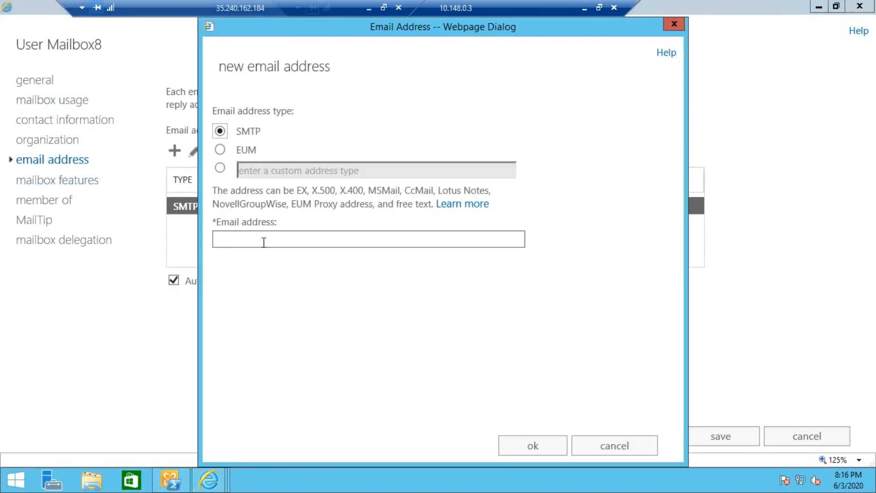
pyautogui.click(601, 450)
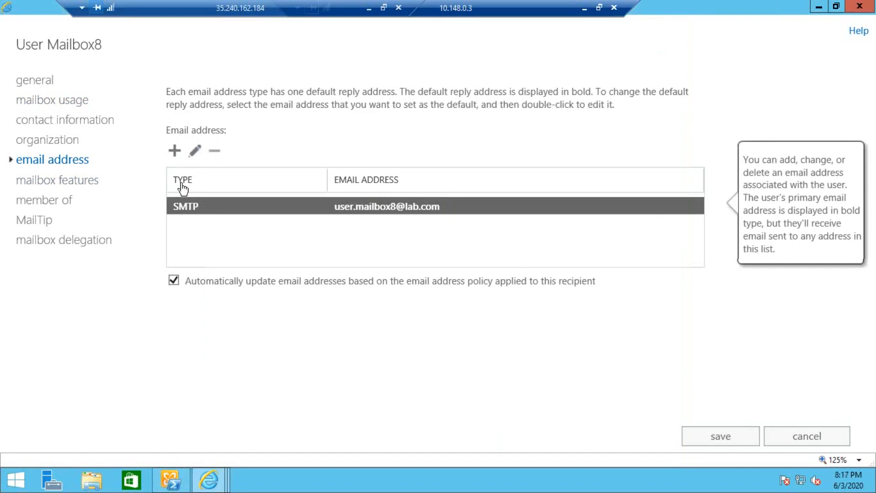
pyautogui.click(84, 183)
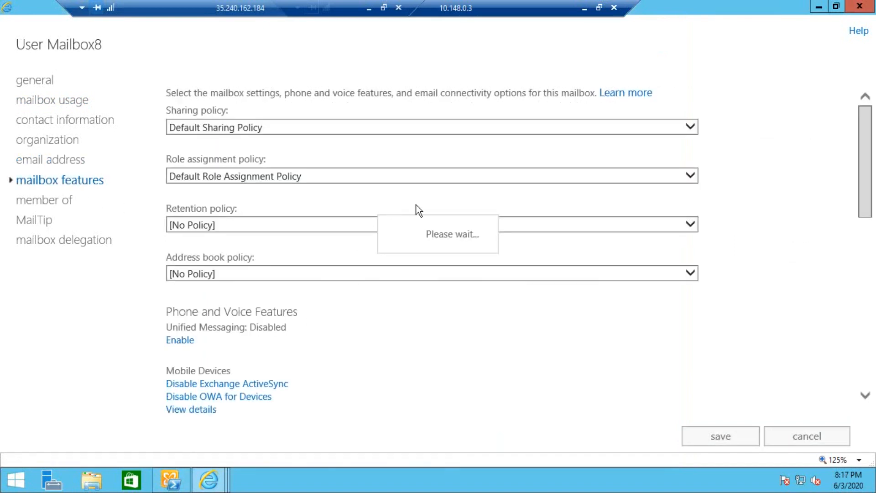
pyautogui.scroll(-5, 341, 340)
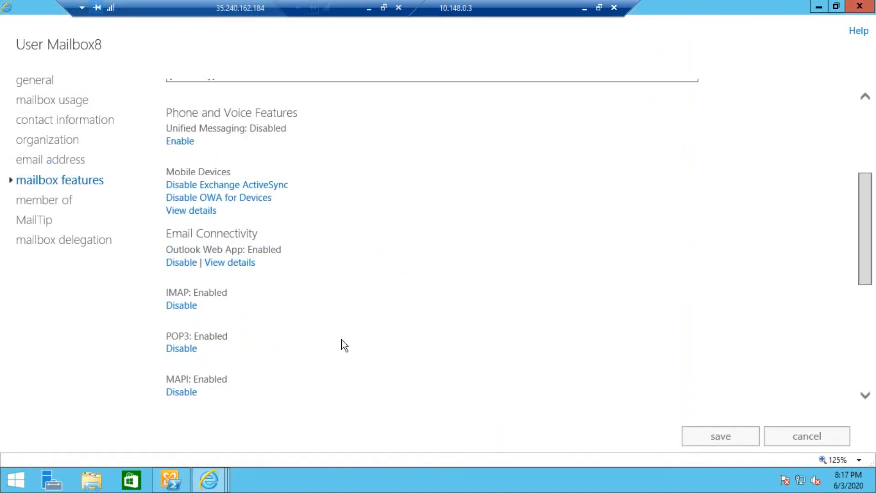
pyautogui.click(51, 240)
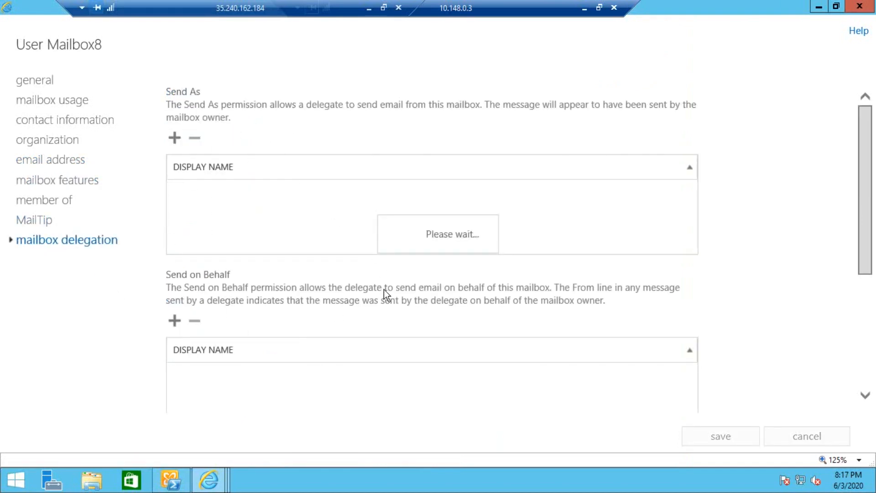
pyautogui.scroll(-3, 410, 337)
pyautogui.scroll(2, 410, 341)
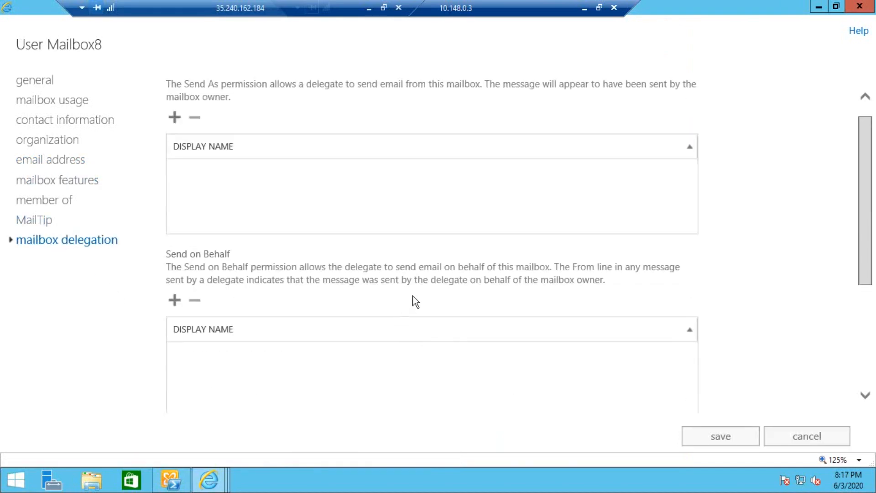
# Cancel the properties, copy the address's user part, and switch to the Outlook Web App sign-in.
pyautogui.click(797, 439)
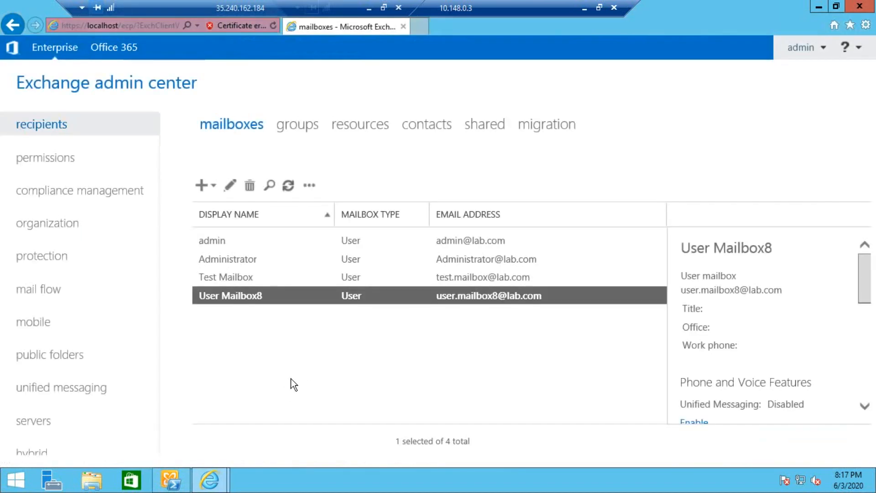
pyautogui.click(288, 185)
pyautogui.moveTo(735, 290); pyautogui.dragTo(677, 300)
pyautogui.rightClick(697, 300)
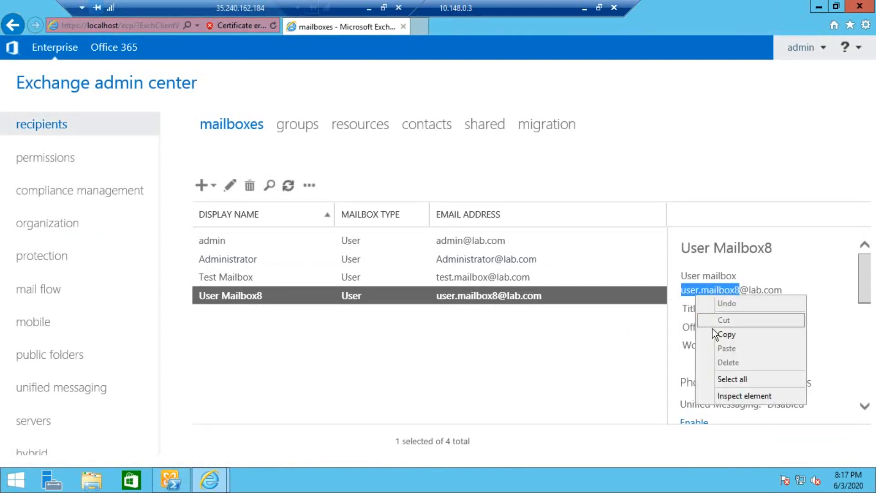
pyautogui.click(716, 330)
pyautogui.click(209, 479)
pyautogui.click(246, 442)
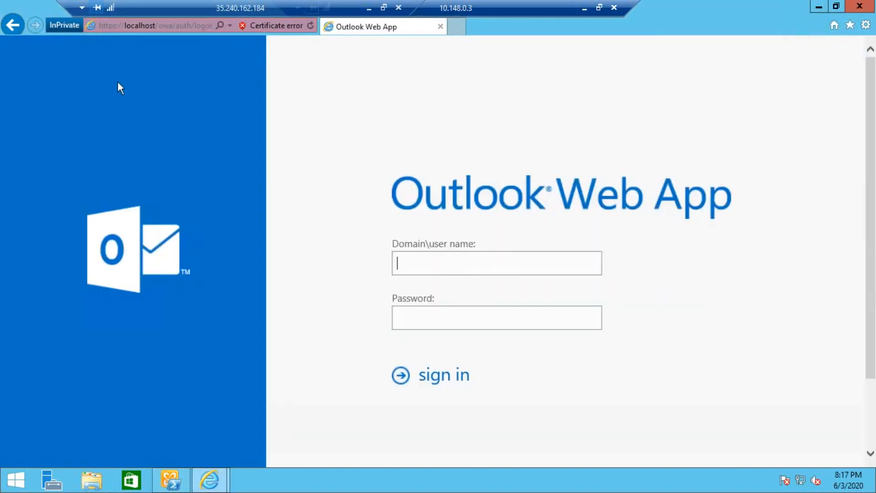
# Sign in to Outlook Web App as lab\user.mailbox8 with the account password.
pyautogui.click(114, 26)
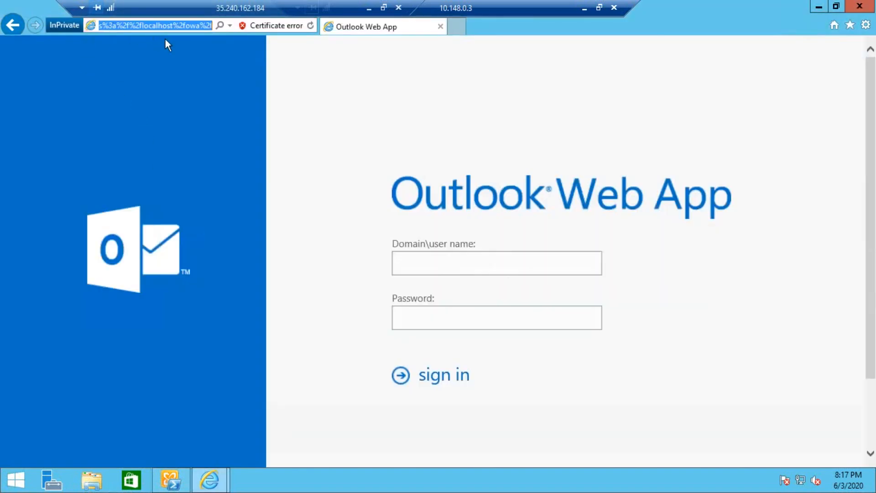
pyautogui.press('Home')
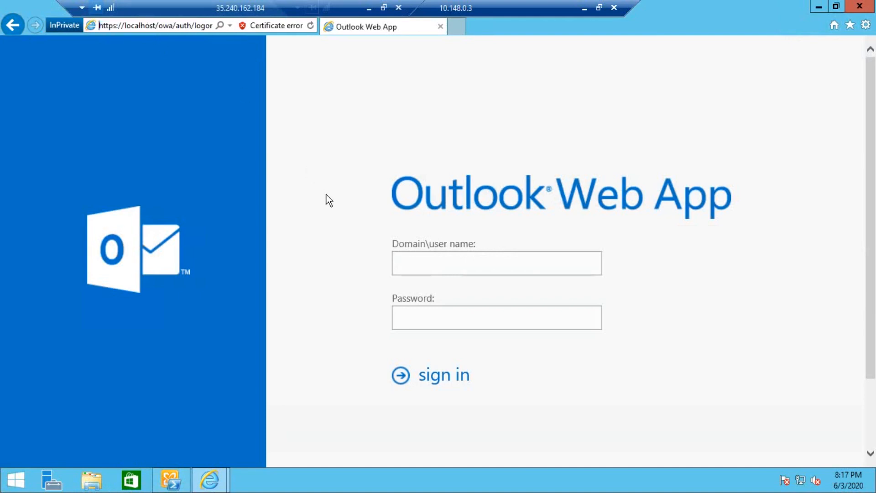
pyautogui.click(436, 273)
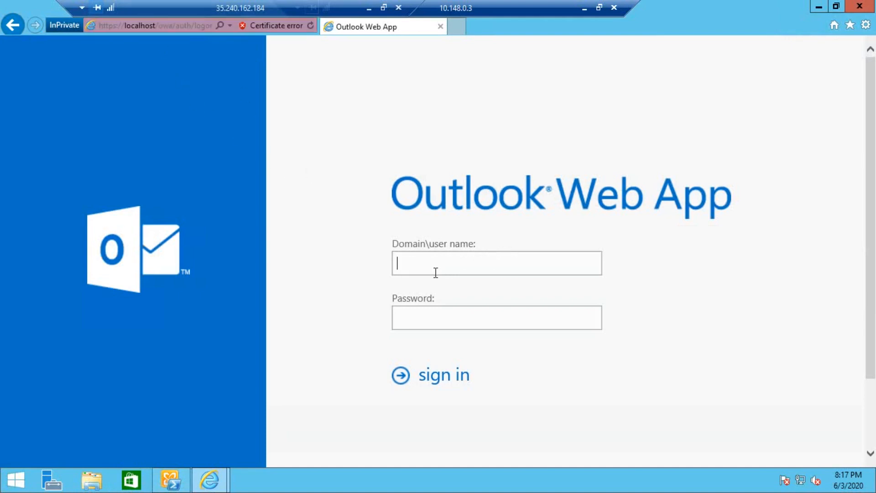
pyautogui.write('lab\\user.mailbox8')
pyautogui.click(440, 320)
pyautogui.write('•••••••••')
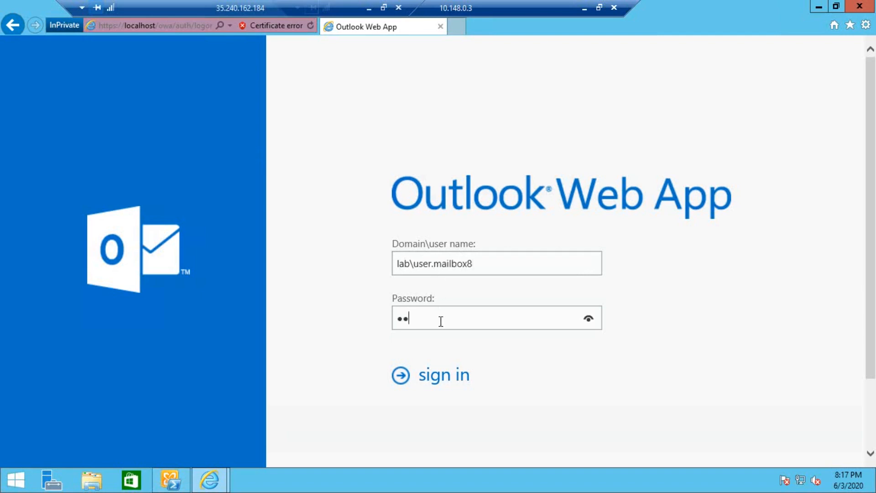
pyautogui.write('••••')
pyautogui.press('Return')
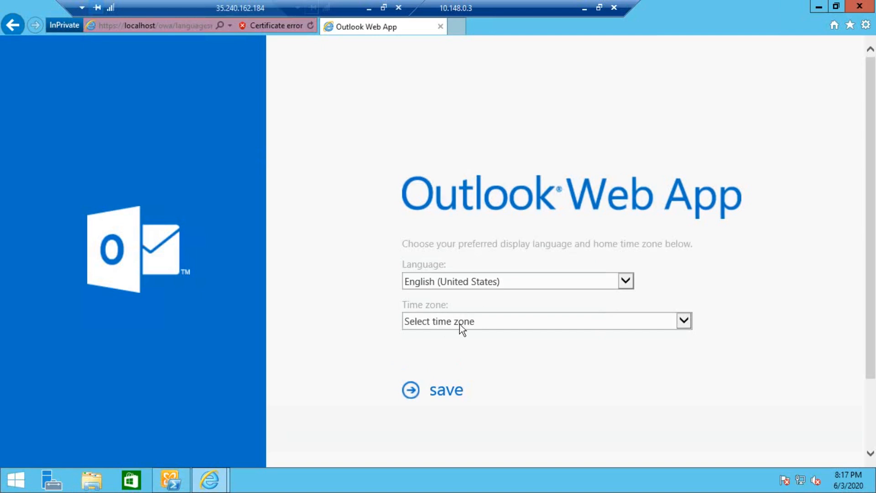
# Save the (UTC+05:30) Chennai, Kolkata, Mumbai, New Delhi time zone.
pyautogui.click(459, 328)
pyautogui.scroll(-12, 450, 385)
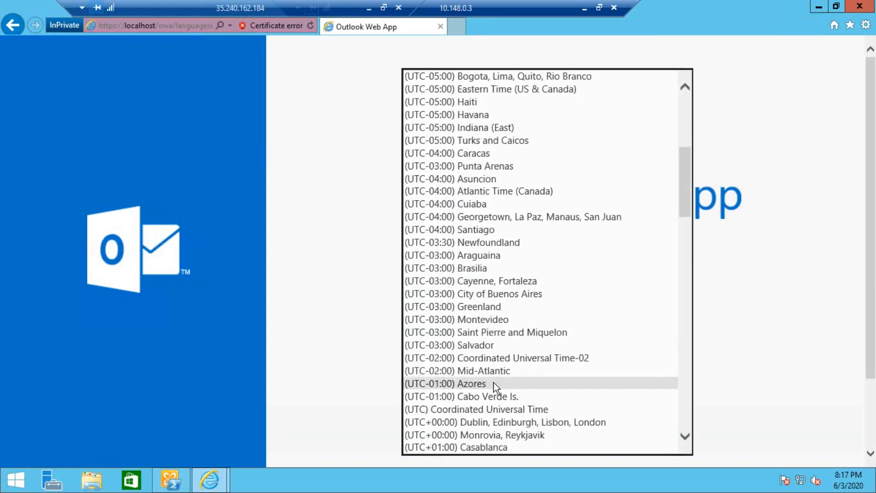
pyautogui.scroll(-19, 496, 385)
pyautogui.scroll(4, 491, 374)
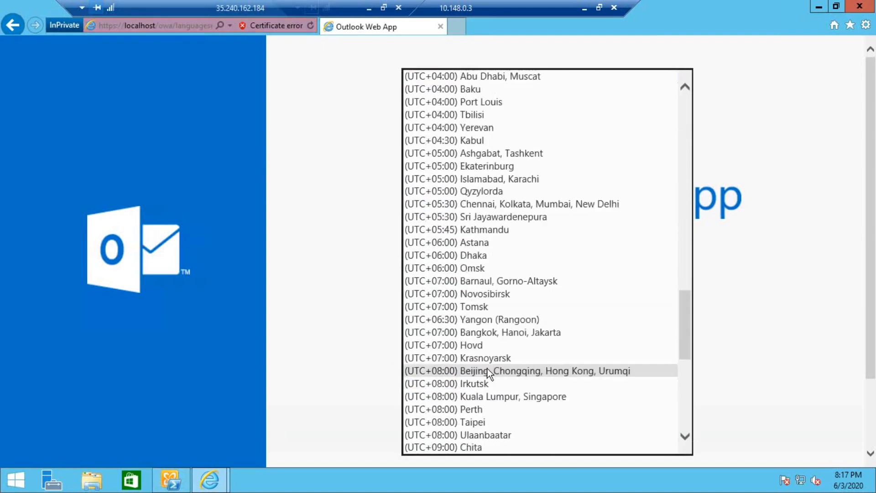
pyautogui.click(484, 204)
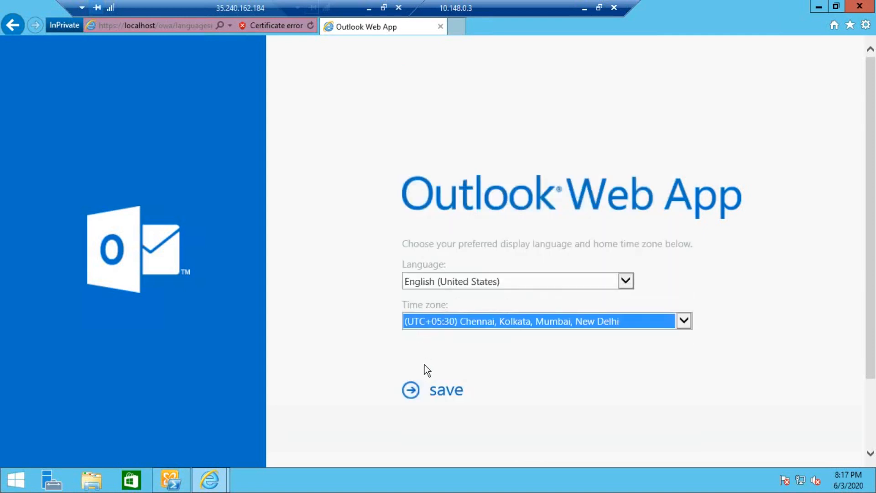
pyautogui.click(446, 391)
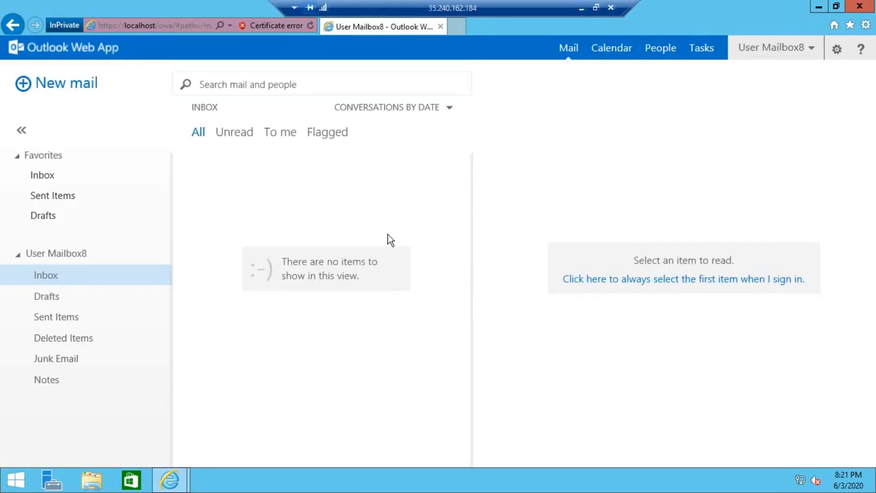
# Check that Drafts, Sent Items and Inbox are empty, then open User Mailbox8's account menu.
pyautogui.click(54, 304)
pyautogui.click(61, 316)
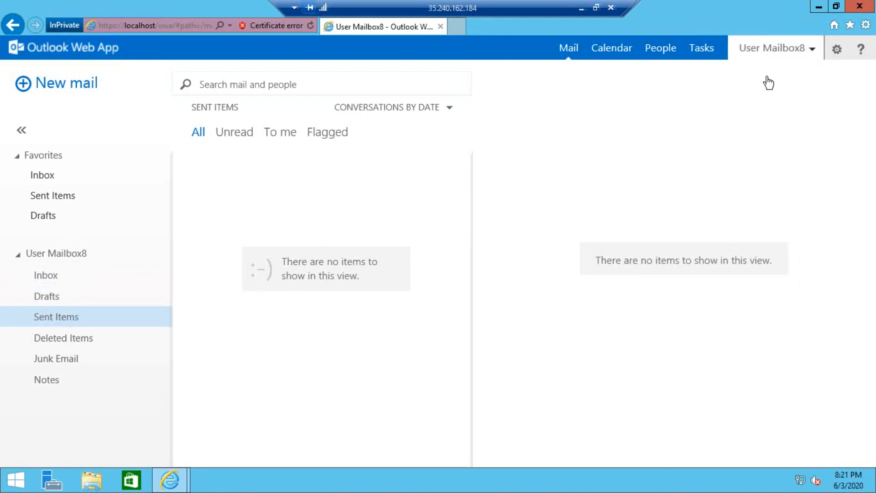
pyautogui.click(769, 50)
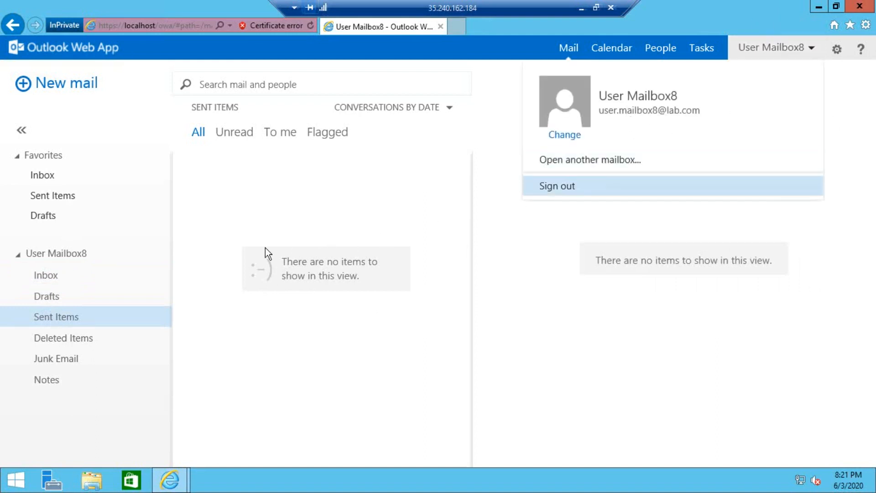
pyautogui.click(77, 275)
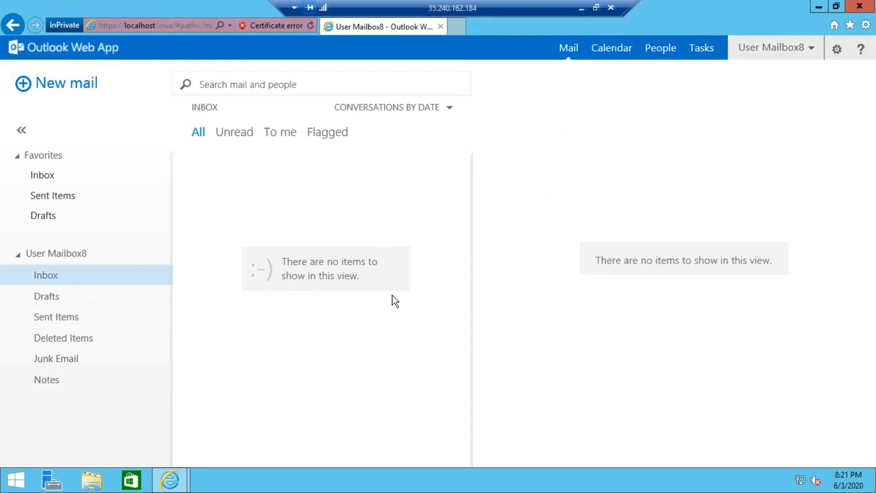
pyautogui.click(758, 50)
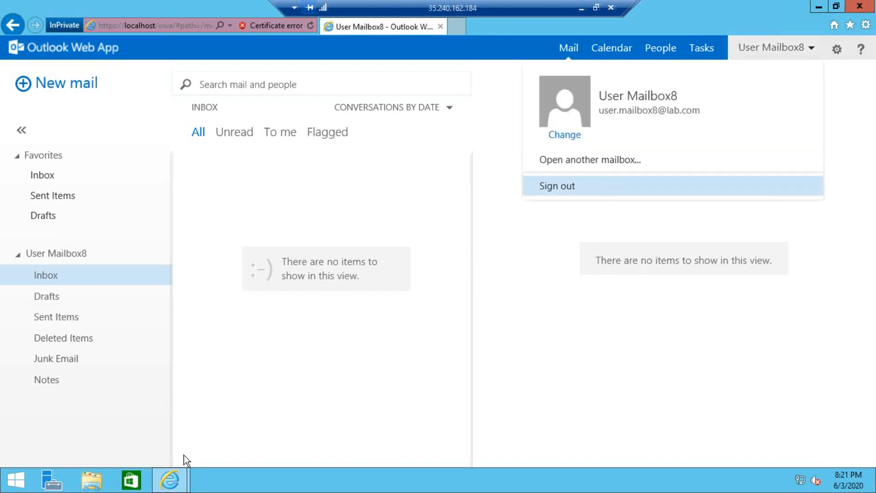
# Switch to Exchange admin center, select User Mailbox8, glance at Outlook Web App, then return.
pyautogui.moveTo(169, 480)
pyautogui.click(141, 432)
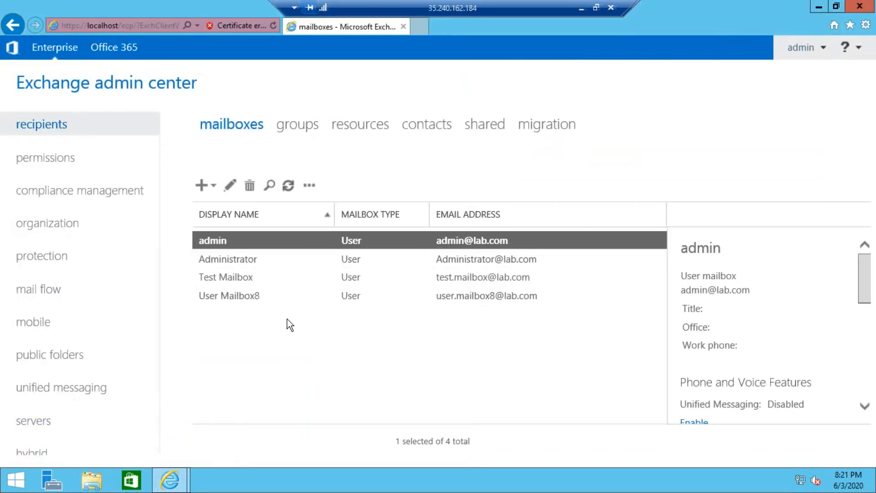
pyautogui.click(264, 296)
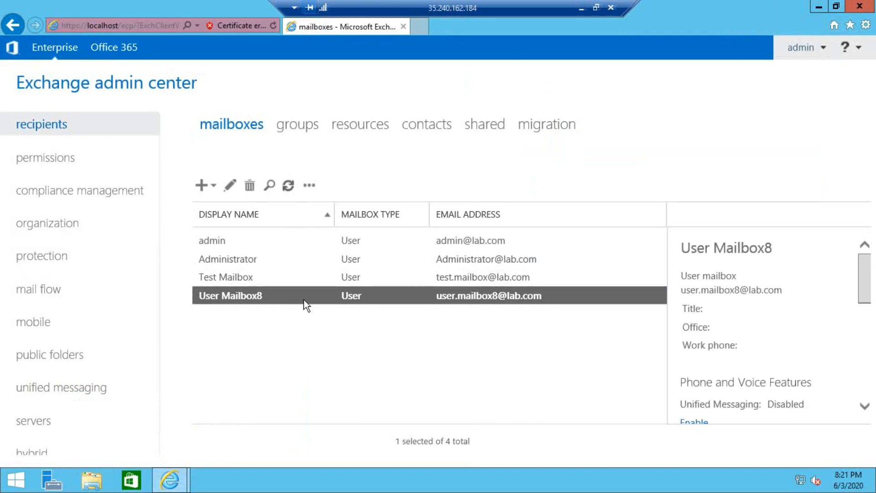
pyautogui.moveTo(181, 476)
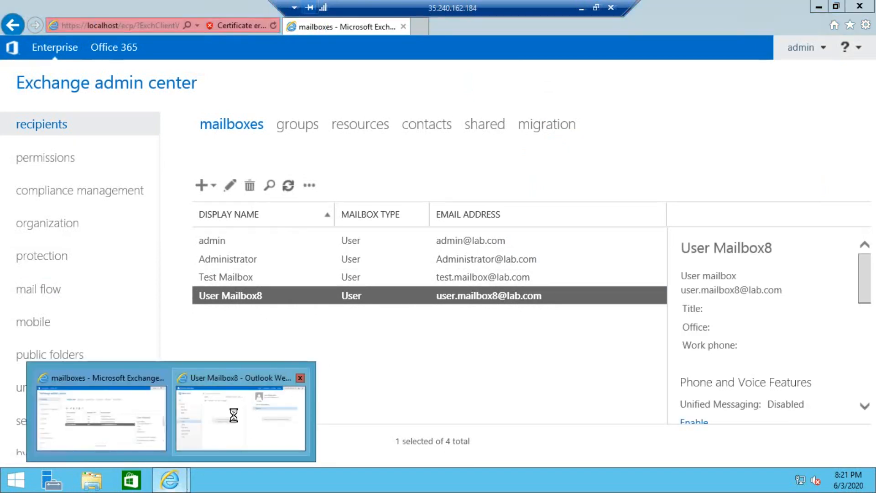
pyautogui.click(234, 416)
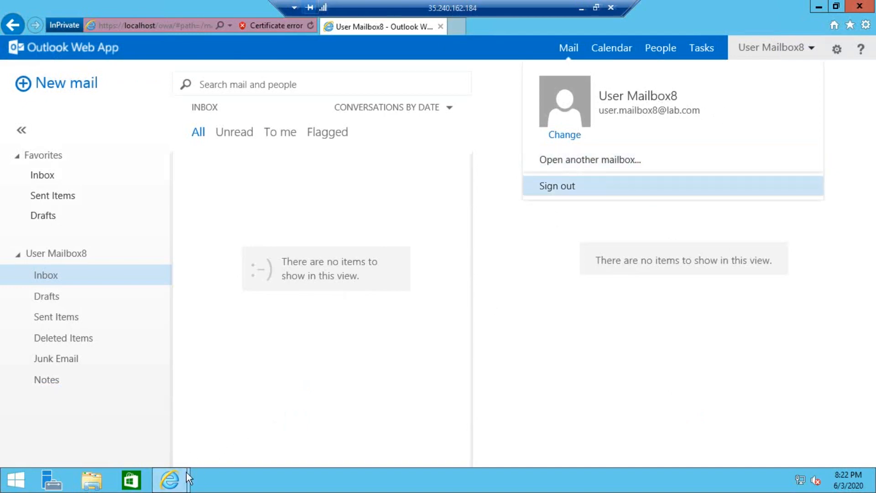
pyautogui.moveTo(185, 475)
pyautogui.click(122, 411)
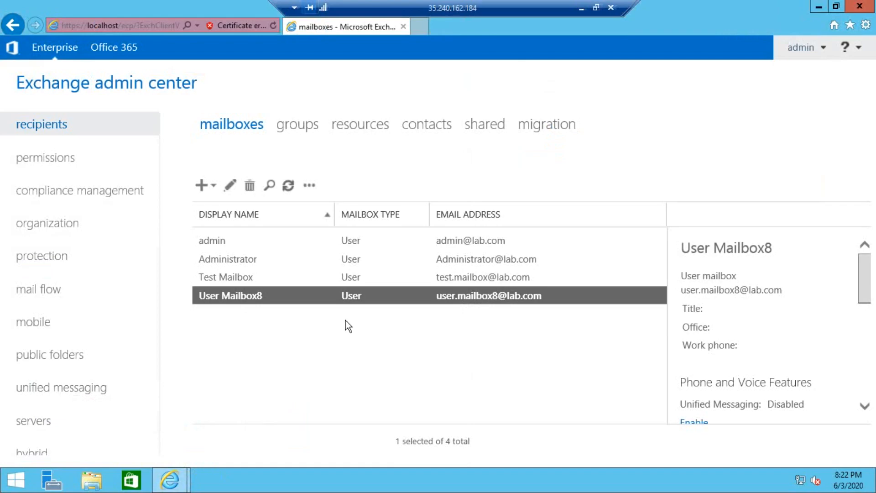